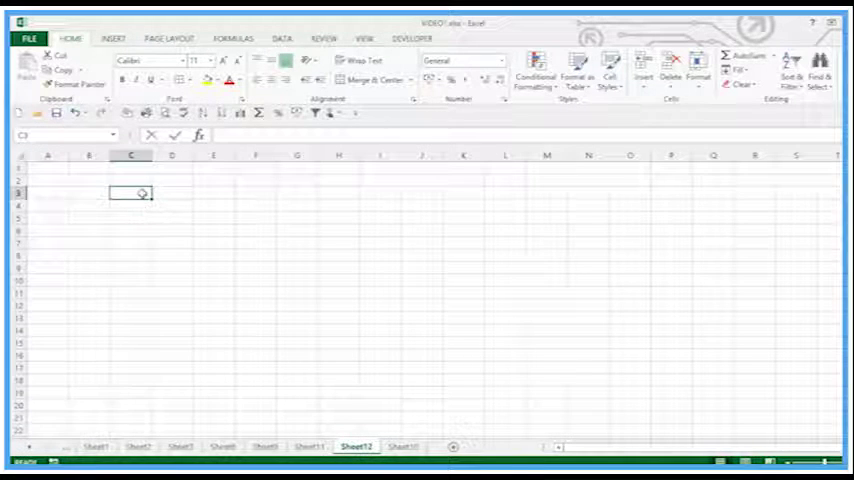
# Make several ordinary cell and range selections, ending with only cell D4 selected.
pyautogui.click(284, 282)
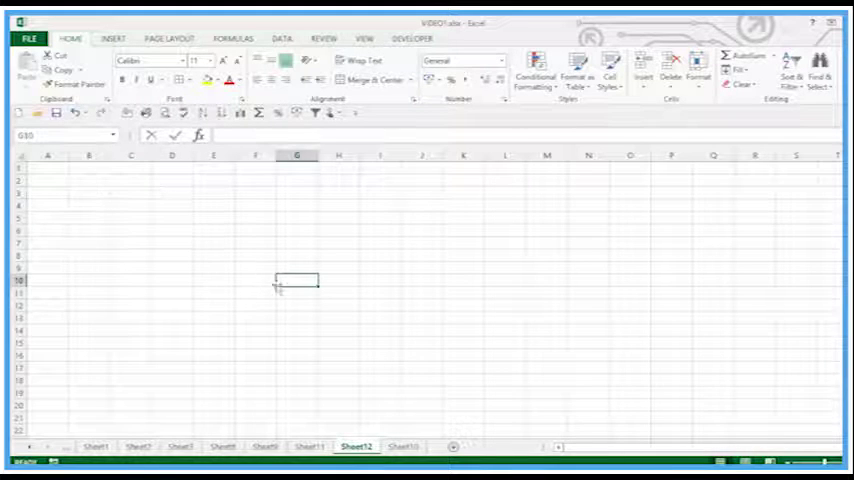
pyautogui.moveTo(143, 195); pyautogui.dragTo(355, 335)
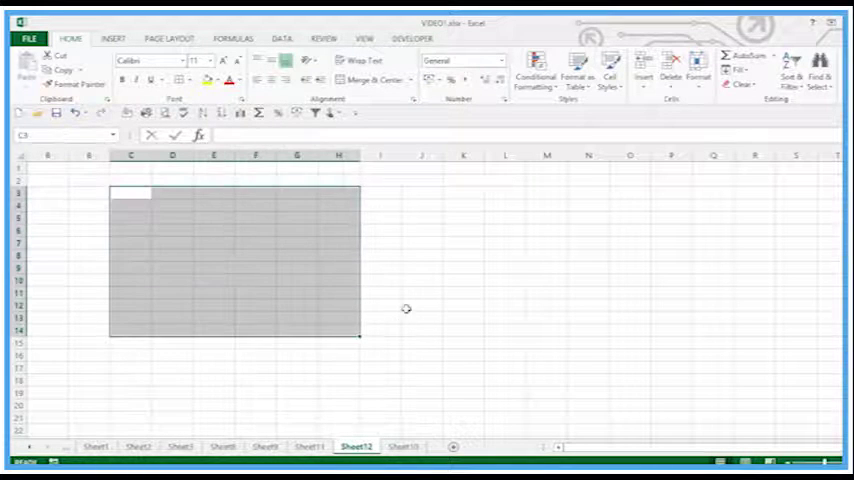
pyautogui.click(413, 266)
pyautogui.moveTo(124, 194); pyautogui.dragTo(240, 279)
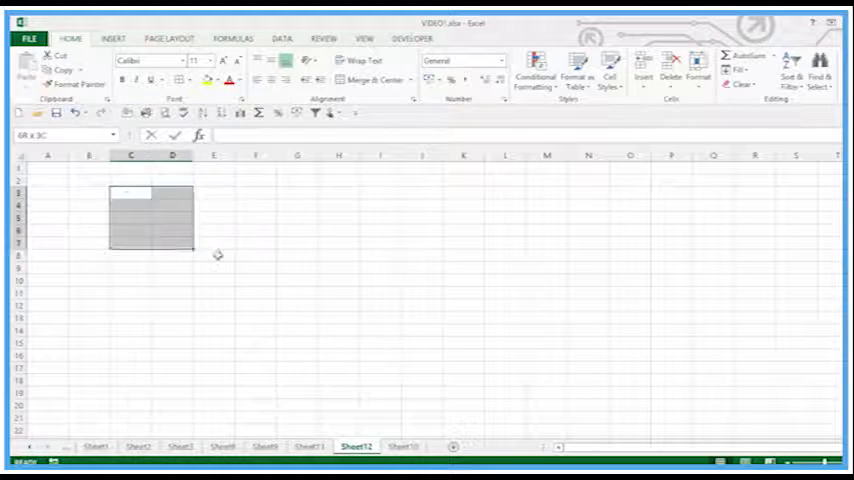
pyautogui.moveTo(143, 216); pyautogui.dragTo(162, 238)
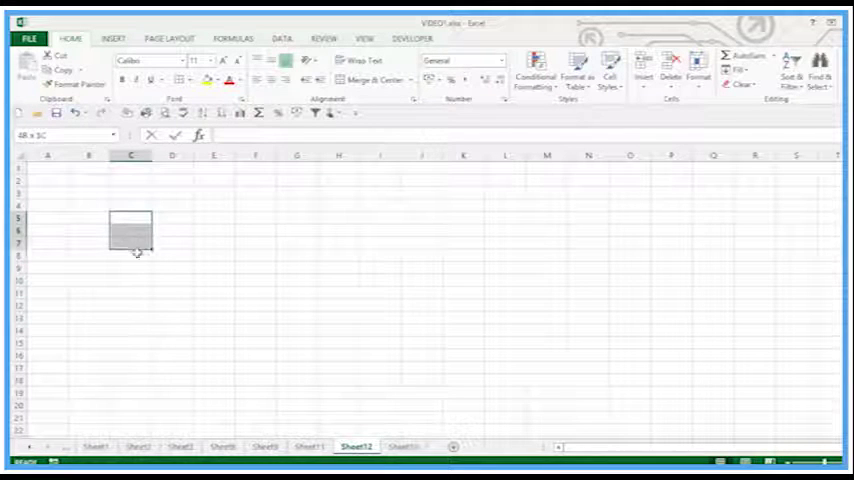
pyautogui.moveTo(170, 205); pyautogui.dragTo(488, 316)
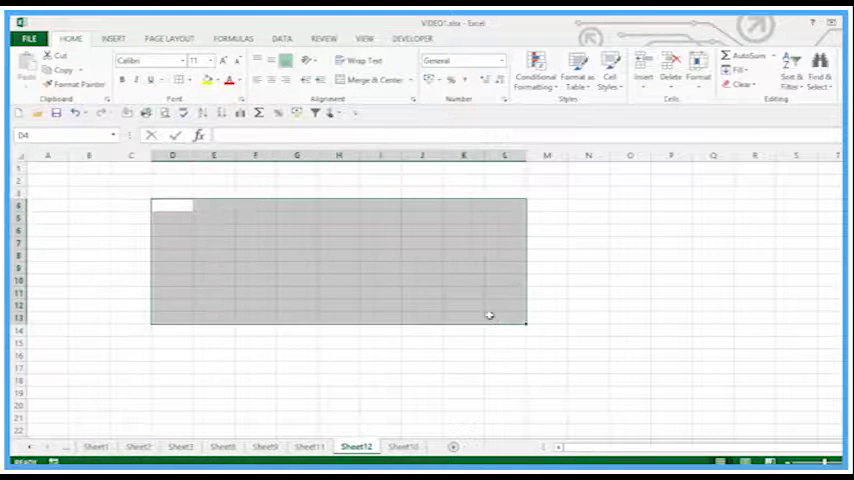
pyautogui.click(168, 207)
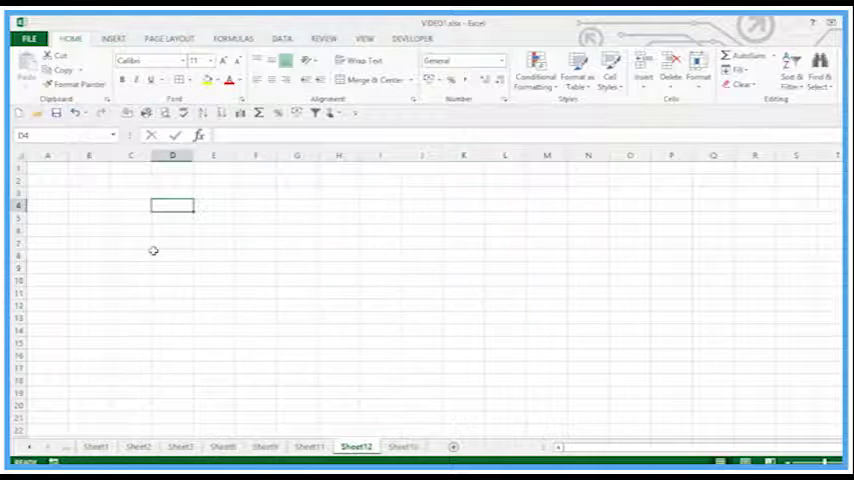
# Turn on Extend Selection with F8 and extend from D4 using arrows and drags.
pyautogui.press('F8')
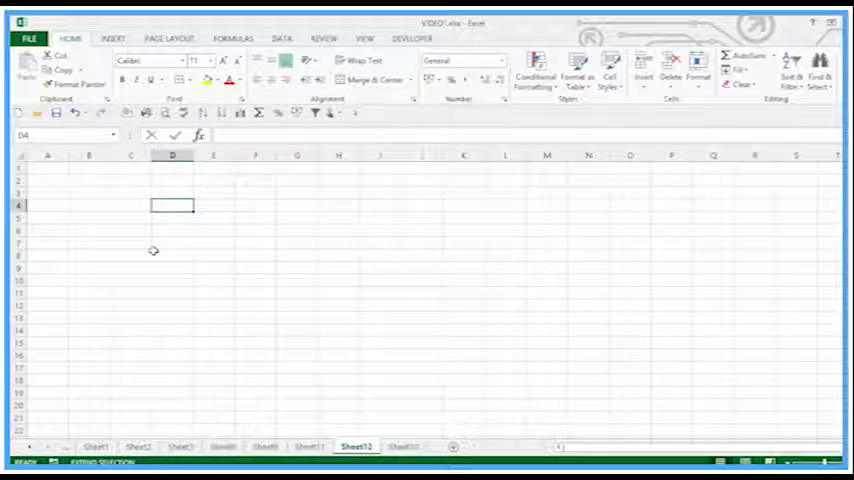
pyautogui.press('Right')
pyautogui.press('Down')
pyautogui.press('Down')
pyautogui.press('Down')
pyautogui.moveTo(236, 293); pyautogui.dragTo(505, 330)
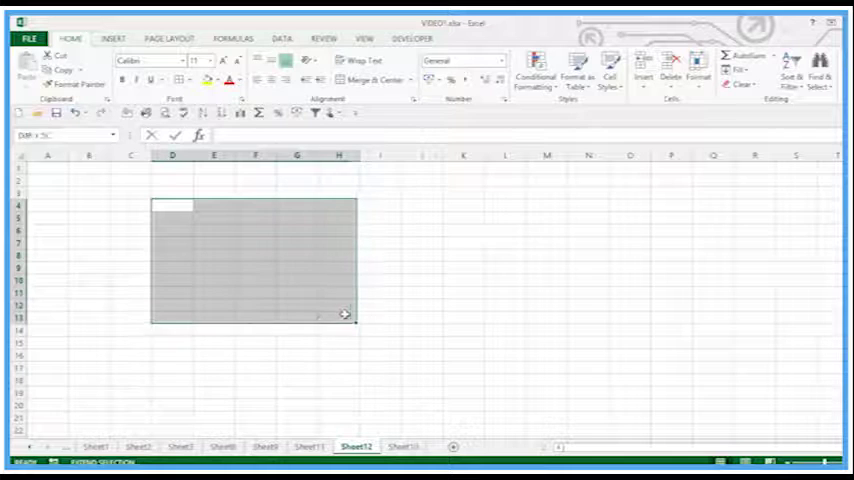
pyautogui.moveTo(560, 211); pyautogui.dragTo(146, 316)
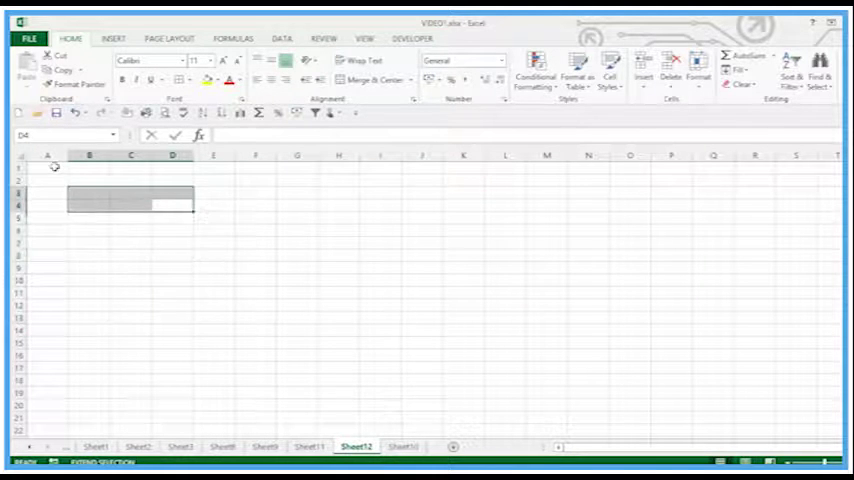
pyautogui.moveTo(146, 316)
pyautogui.mouseDown()
pyautogui.moveTo(55, 169)
pyautogui.moveTo(384, 239)
pyautogui.moveTo(387, 324)
pyautogui.moveTo(183, 314)
pyautogui.moveTo(172, 212)
pyautogui.mouseUp()
# Extend the selection from D4 to D4:G9, D4:J10, then across to D4:O4.
pyautogui.click(301, 261)
pyautogui.click(422, 280)
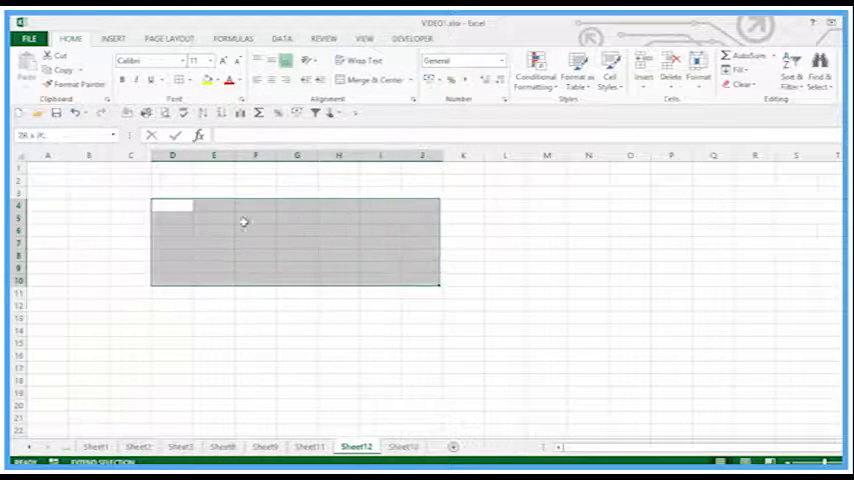
pyautogui.press('Up')
pyautogui.press('Up')
pyautogui.press('Down')
pyautogui.press('Down')
pyautogui.press('Down')
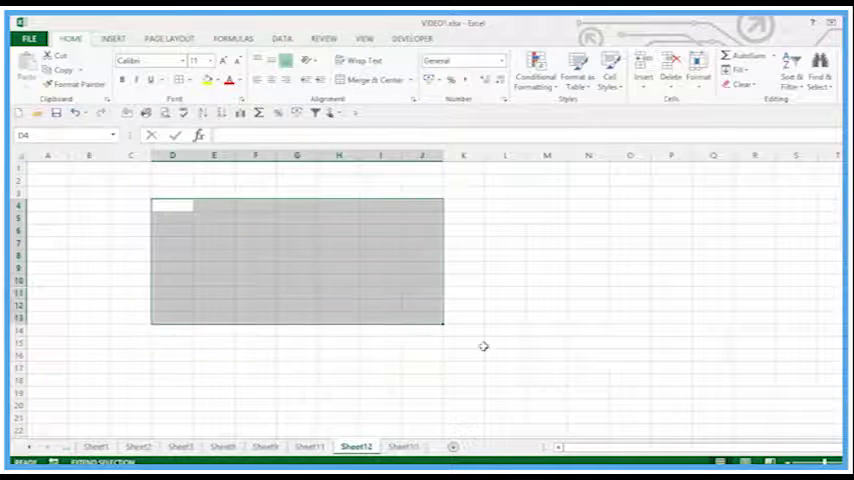
pyautogui.press('Right')
pyautogui.press('Right')
pyautogui.press('Right')
pyautogui.press('Up')
pyautogui.press('Up')
pyautogui.press('Up')
pyautogui.press('Right')
pyautogui.press('Up')
pyautogui.press('Up')
pyautogui.press('Up')
# Resize the D4-anchored selection with arrow keys until it covers D4:H10.
pyautogui.press('Left')
pyautogui.press('Left')
pyautogui.press('Left')
pyautogui.press('Down')
pyautogui.press('Down')
pyautogui.press('Down')
pyautogui.press('Left')
pyautogui.press('Down')
pyautogui.press('Down')
pyautogui.press('Down')
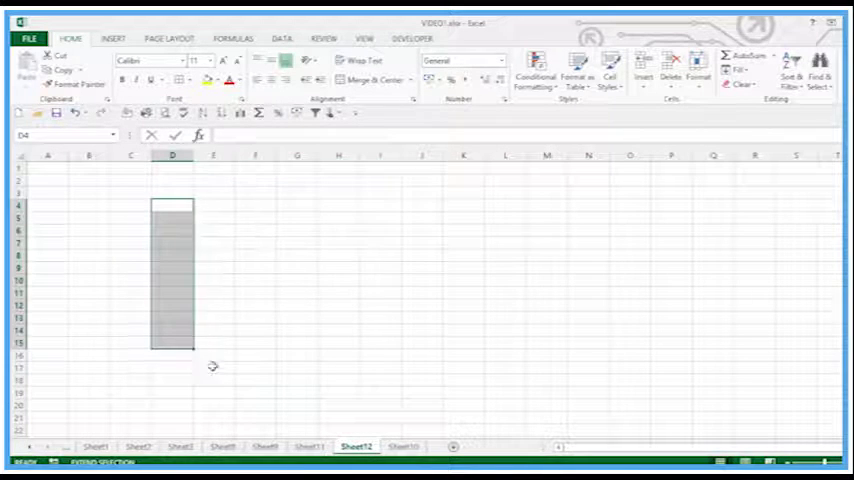
pyautogui.press('Right')
pyautogui.press('Right')
pyautogui.press('Down')
pyautogui.press('Down')
pyautogui.press('Right')
pyautogui.press('Right')
pyautogui.press('Up')
pyautogui.press('Up')
pyautogui.press('Up')
# Extend the selection from D4 to D4:J4, D4:N9, D4:G12, B4:D9 and A2:D4.
pyautogui.click(402, 207)
pyautogui.click(572, 269)
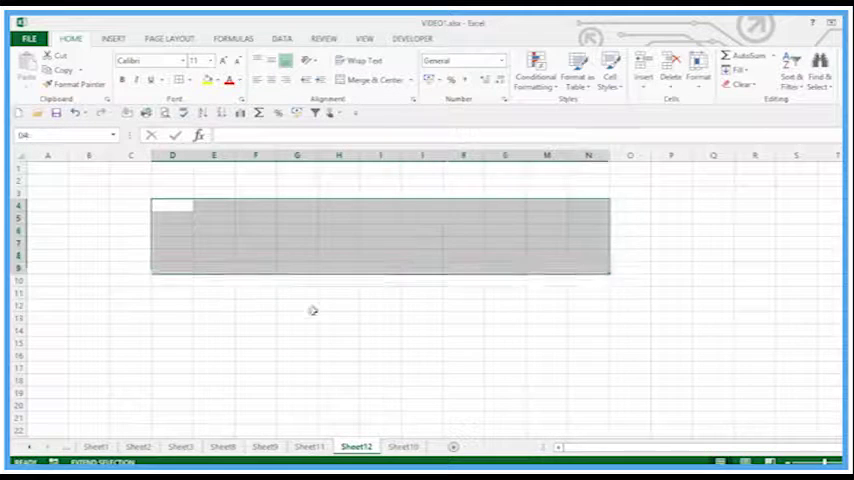
pyautogui.click(313, 309)
pyautogui.click(95, 270)
pyautogui.click(61, 177)
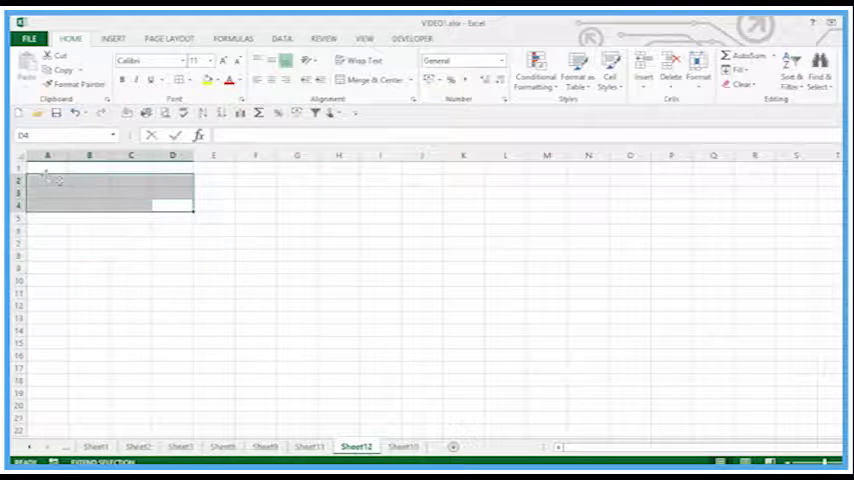
# Resize the D4-anchored range through D4:F8, D4:H6, D4:L7, D4:O5, D4:M10, D4:G8, D4:D5.
pyautogui.click(269, 263)
pyautogui.click(351, 236)
pyautogui.click(505, 243)
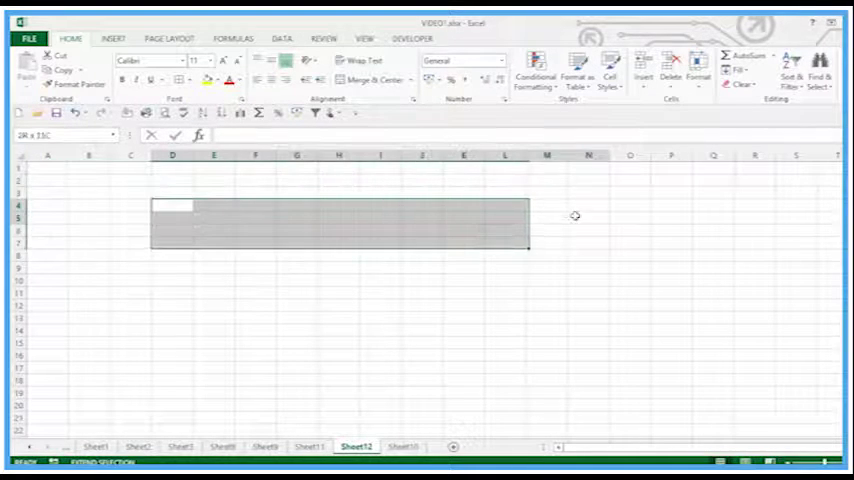
pyautogui.click(630, 218)
pyautogui.click(550, 280)
pyautogui.click(313, 247)
pyautogui.click(177, 216)
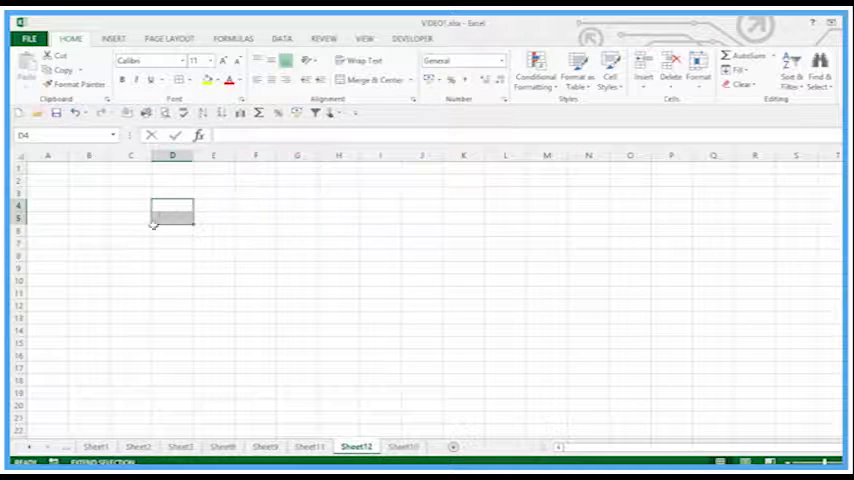
# Extend the range to D4:G7, then turn Extend Selection off with F8.
pyautogui.click(298, 244)
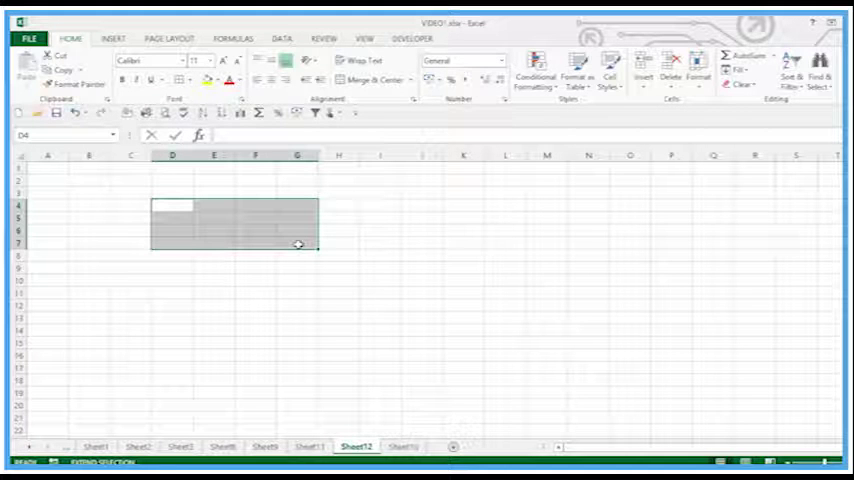
pyautogui.press('F8')
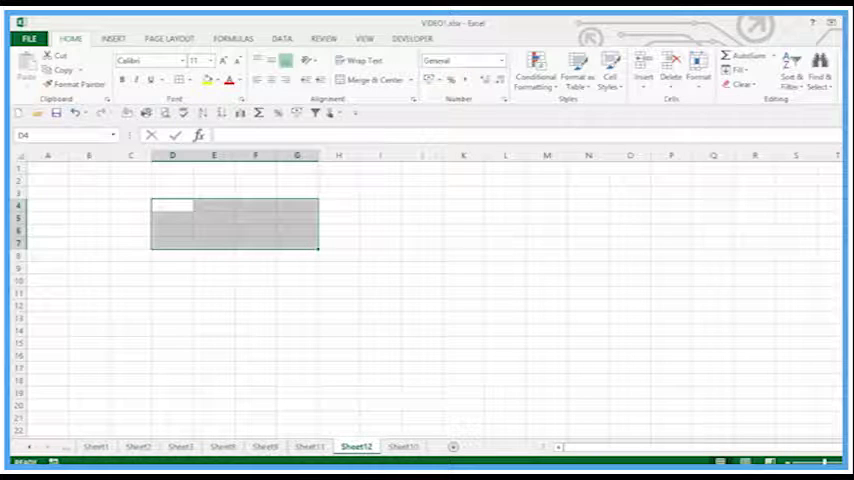
pyautogui.click(298, 330)
pyautogui.click(213, 217)
pyautogui.click(100, 193)
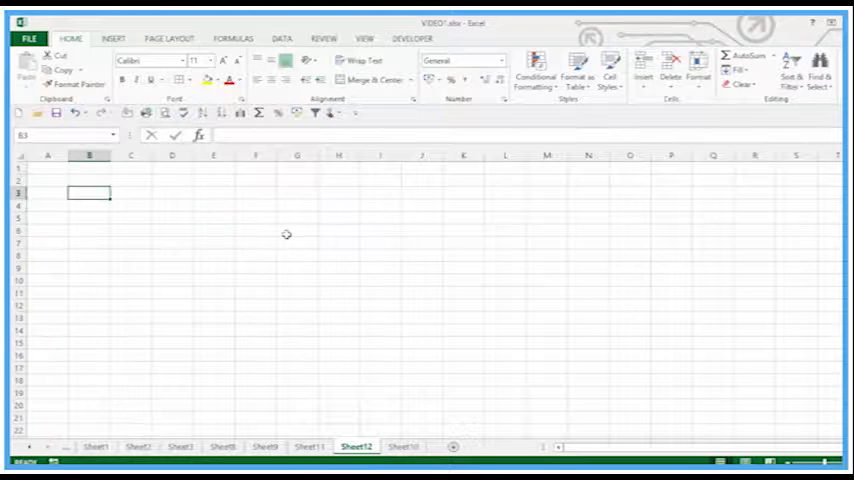
pyautogui.click(286, 234)
pyautogui.click(253, 307)
pyautogui.click(183, 194)
pyautogui.moveTo(135, 196); pyautogui.dragTo(155, 282)
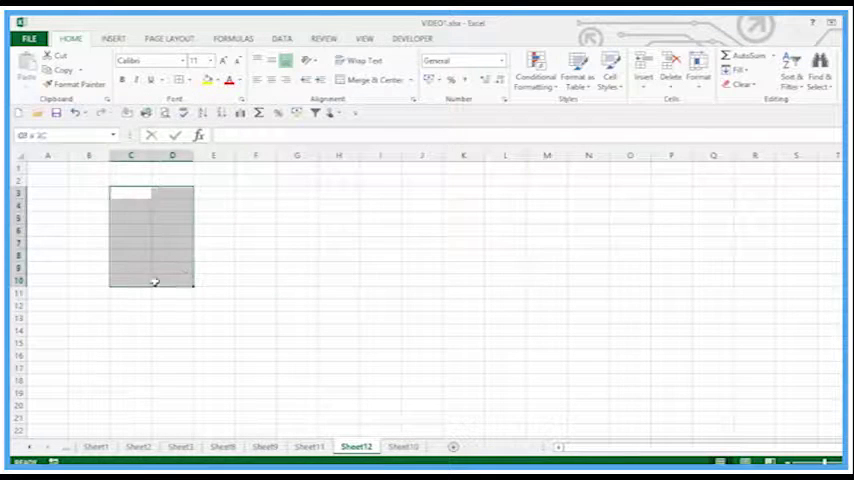
pyautogui.click(240, 215)
pyautogui.moveTo(208, 215); pyautogui.dragTo(356, 267)
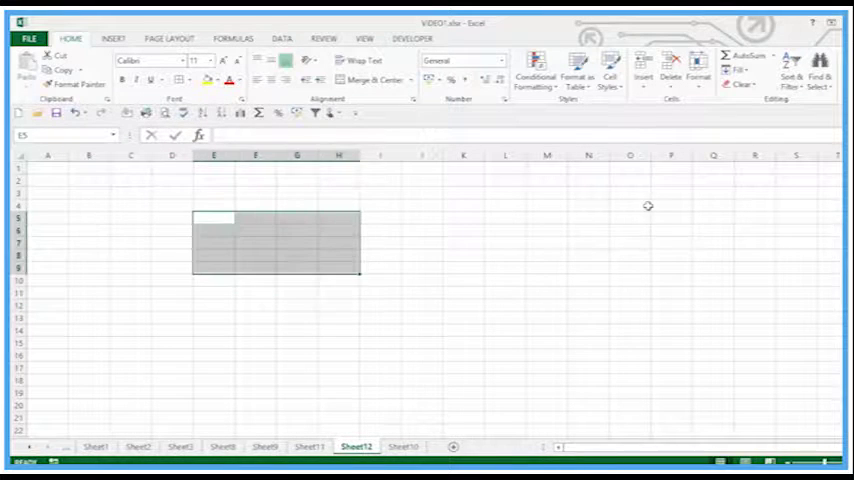
pyautogui.moveTo(648, 206); pyautogui.dragTo(482, 271)
pyautogui.moveTo(380, 230); pyautogui.dragTo(311, 280)
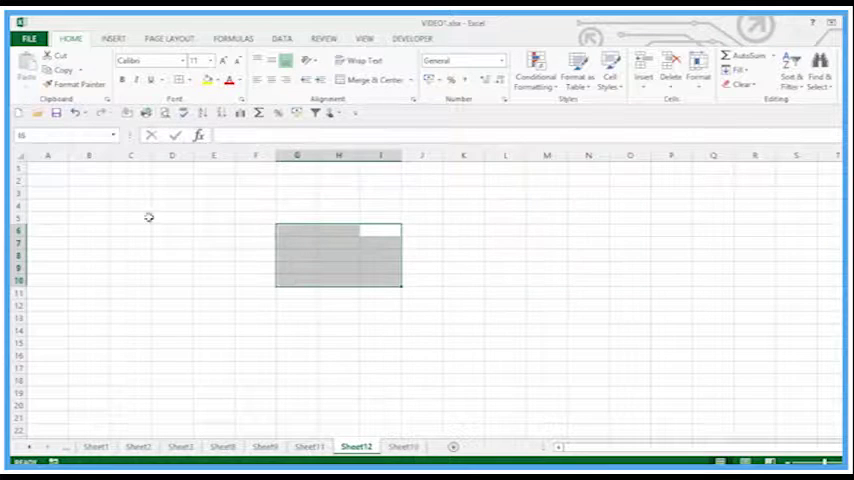
pyautogui.moveTo(133, 205); pyautogui.dragTo(225, 283)
pyautogui.click(53, 172)
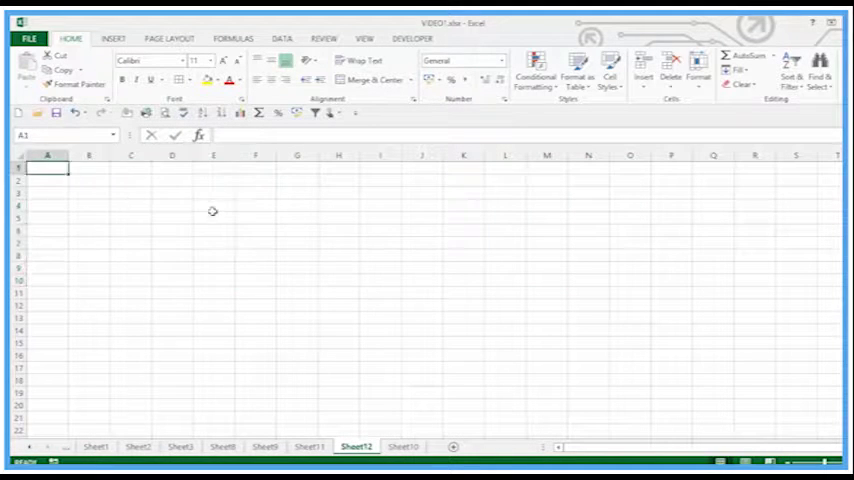
pyautogui.click(213, 214)
pyautogui.click(278, 254)
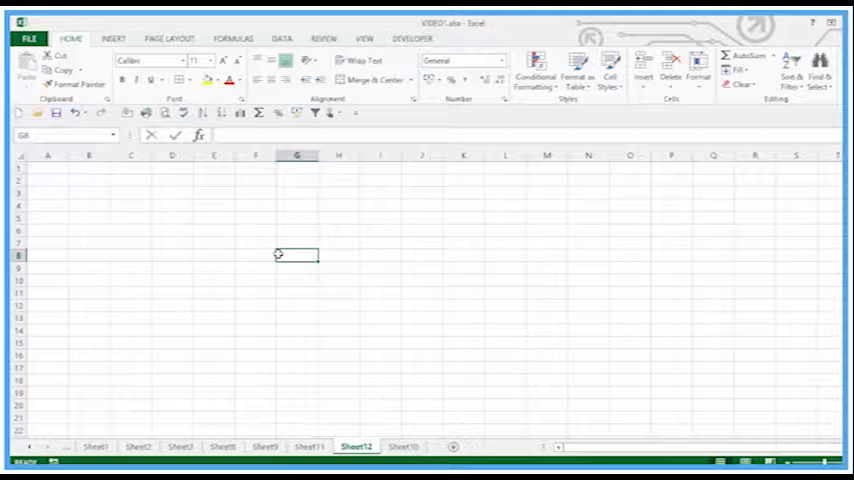